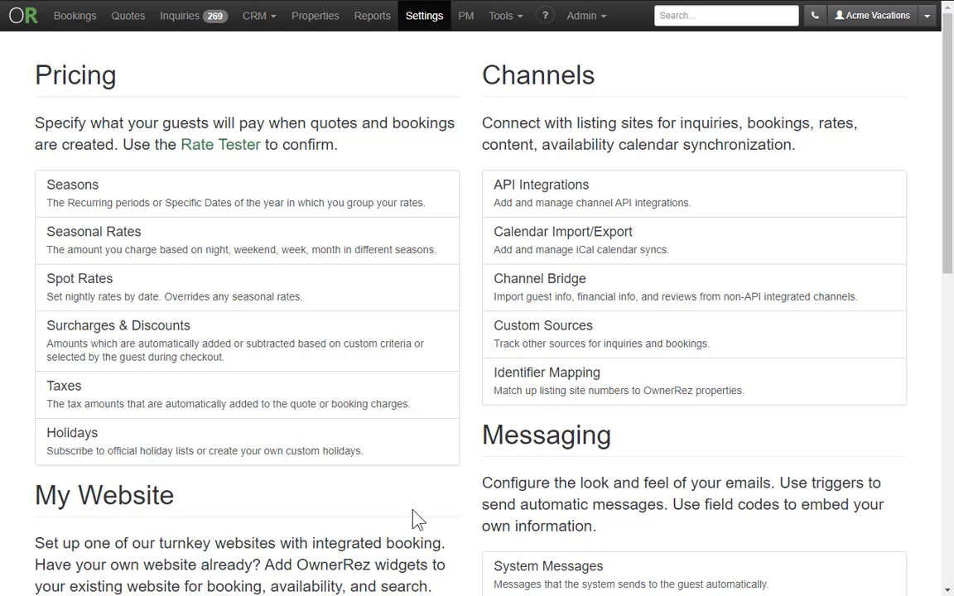
Step: Open the Surcharges & Discounts settings, review the Cleaning fee's amount, criteria and options, and return to the list
{"action": "left_click", "coordinate": [267, 352]}
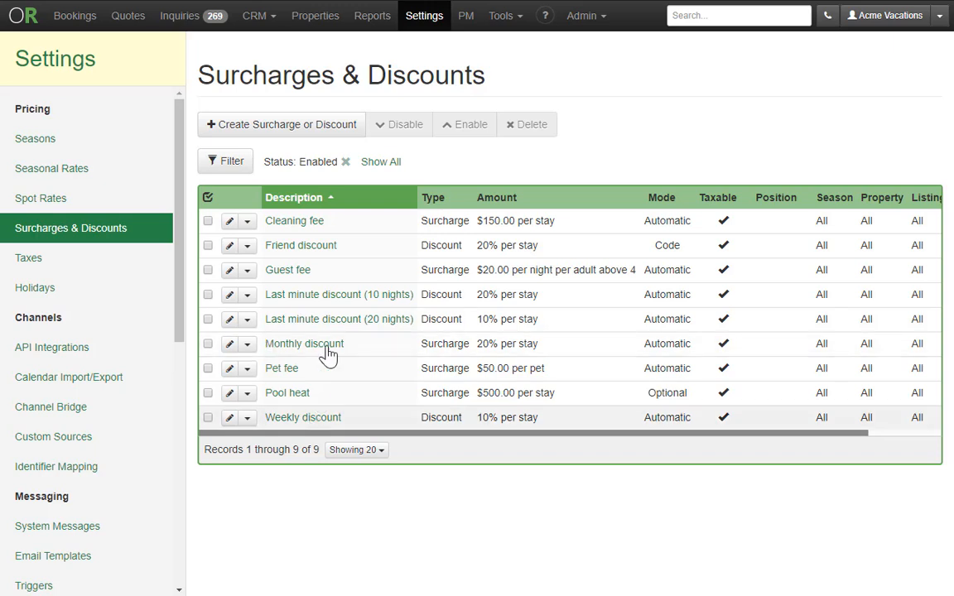
{"action": "left_click", "coordinate": [450, 208]}
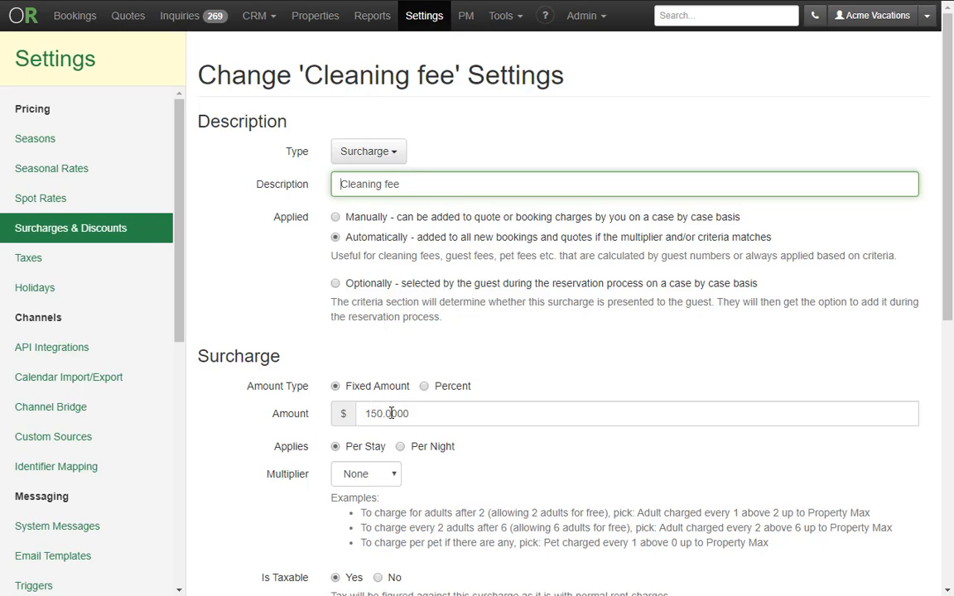
{"action": "scroll", "coordinate": [392, 412], "scroll_direction": "down", "scroll_amount": 2}
{"action": "scroll", "coordinate": [389, 413], "scroll_direction": "down", "scroll_amount": 5}
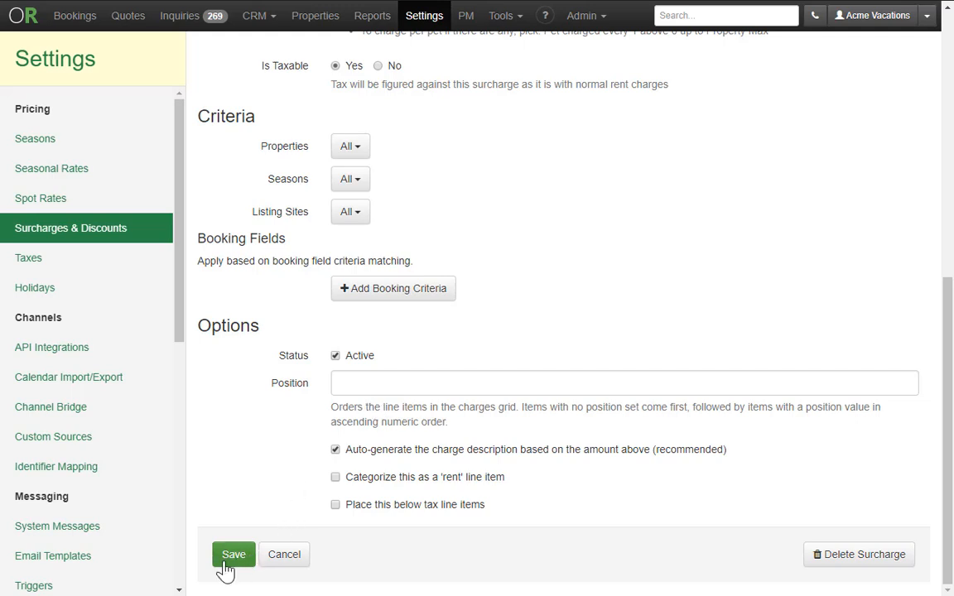
{"action": "left_click", "coordinate": [122, 230]}
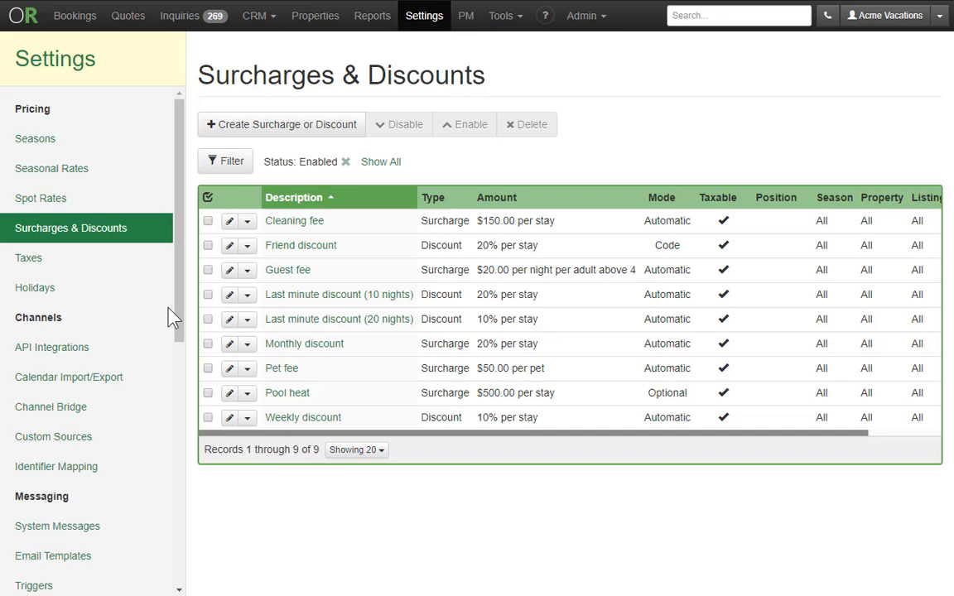
Step: Open the Guest fee surcharge and examine its per-night amount and the available multiplier types
{"action": "left_click", "coordinate": [375, 269]}
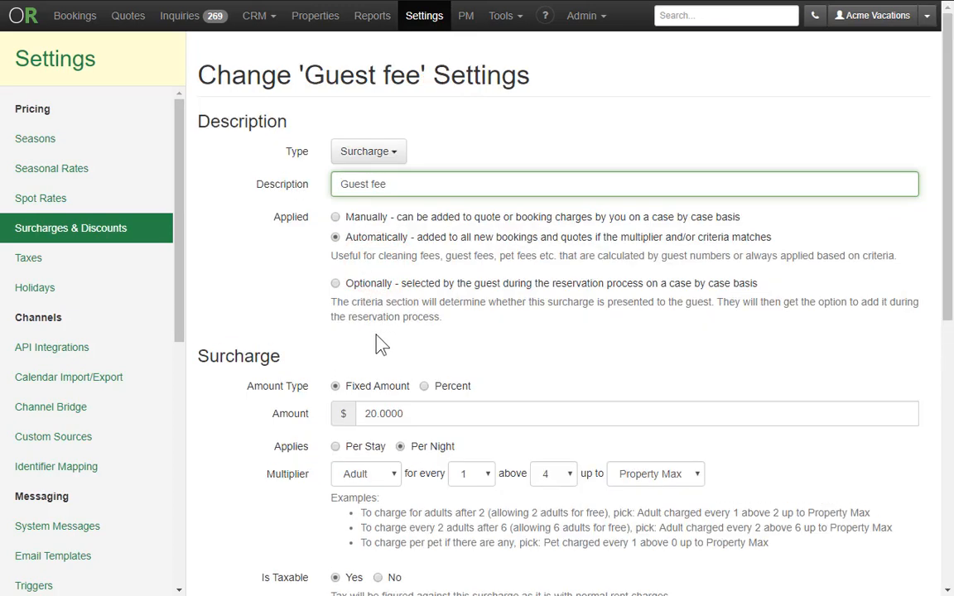
{"action": "left_click", "coordinate": [384, 476]}
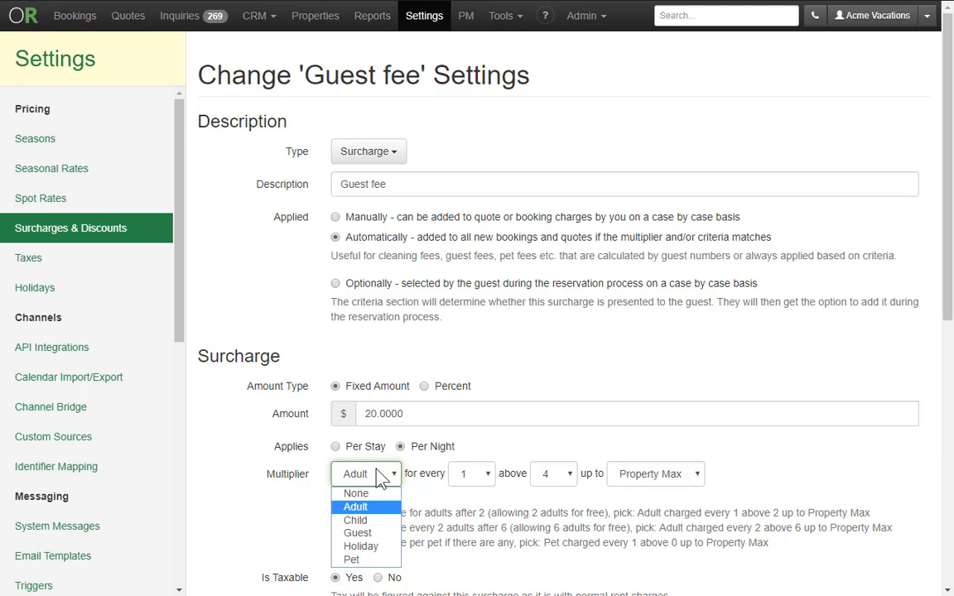
{"action": "left_click", "coordinate": [282, 471]}
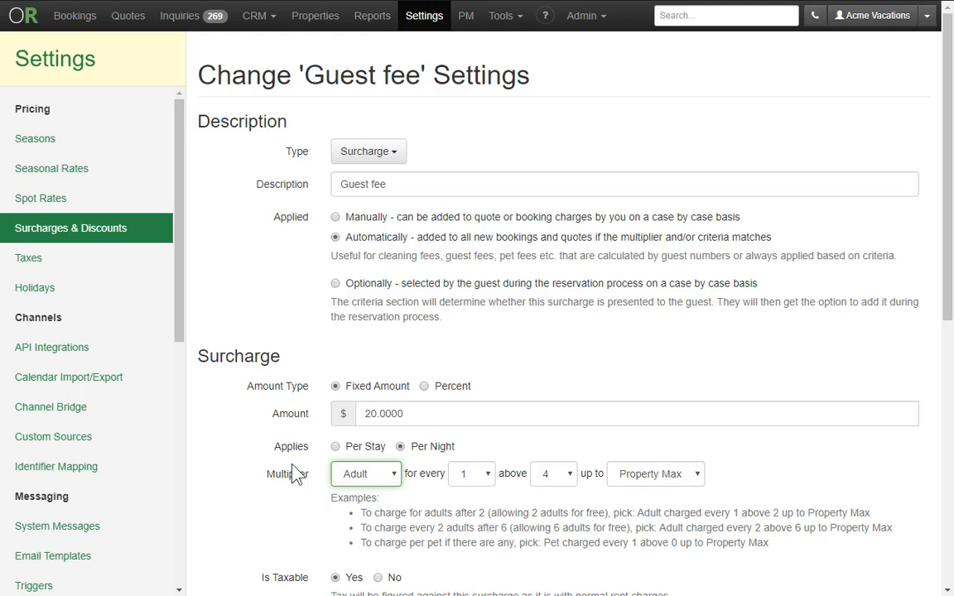
Step: Try Guest as the Guest fee's multiplier type and return to the surcharge list without saving
{"action": "left_click", "coordinate": [370, 474]}
{"action": "left_click", "coordinate": [369, 530]}
{"action": "scroll", "coordinate": [282, 518], "scroll_direction": "down", "scroll_amount": 1}
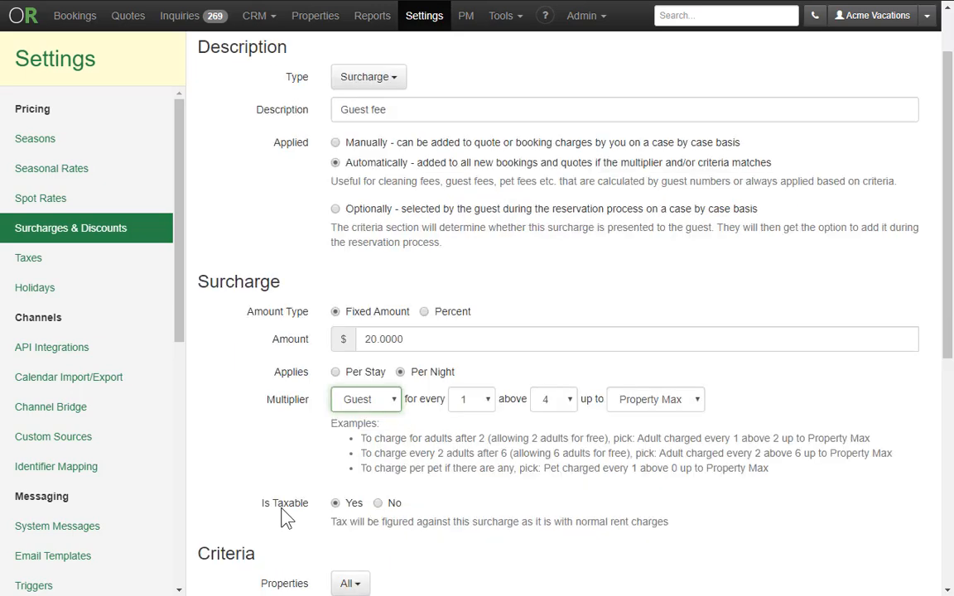
{"action": "left_click", "coordinate": [98, 230]}
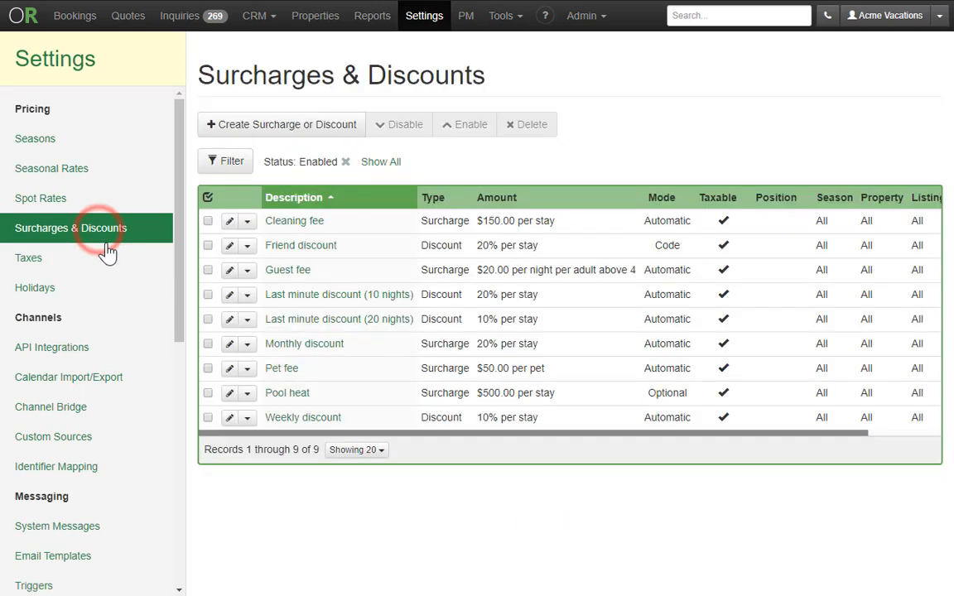
Step: Review the Pet fee's multiplier and the Pool heat surcharge's optional application, guest explanation and amount, returning to the list
{"action": "left_click", "coordinate": [444, 378]}
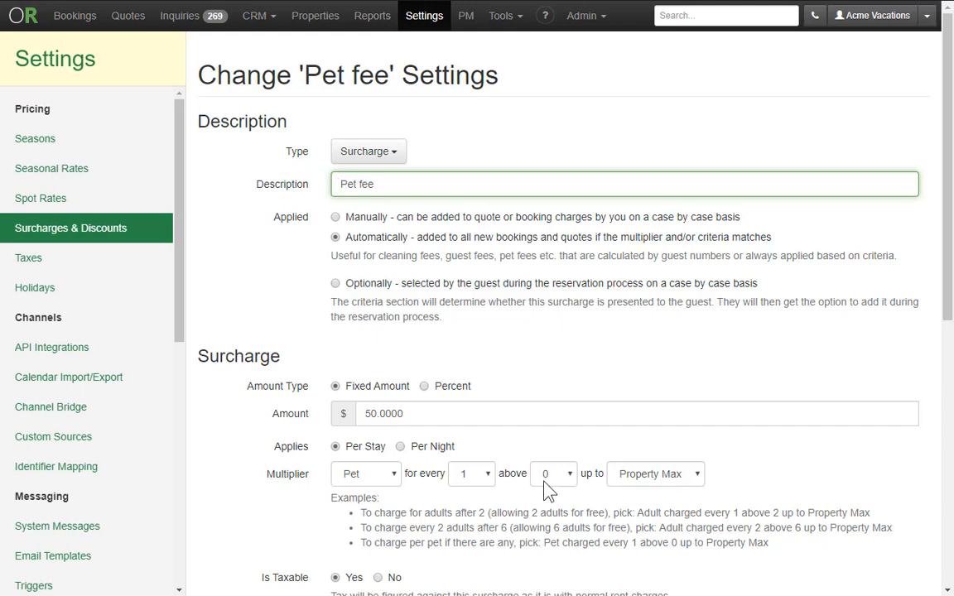
{"action": "left_click", "coordinate": [85, 230]}
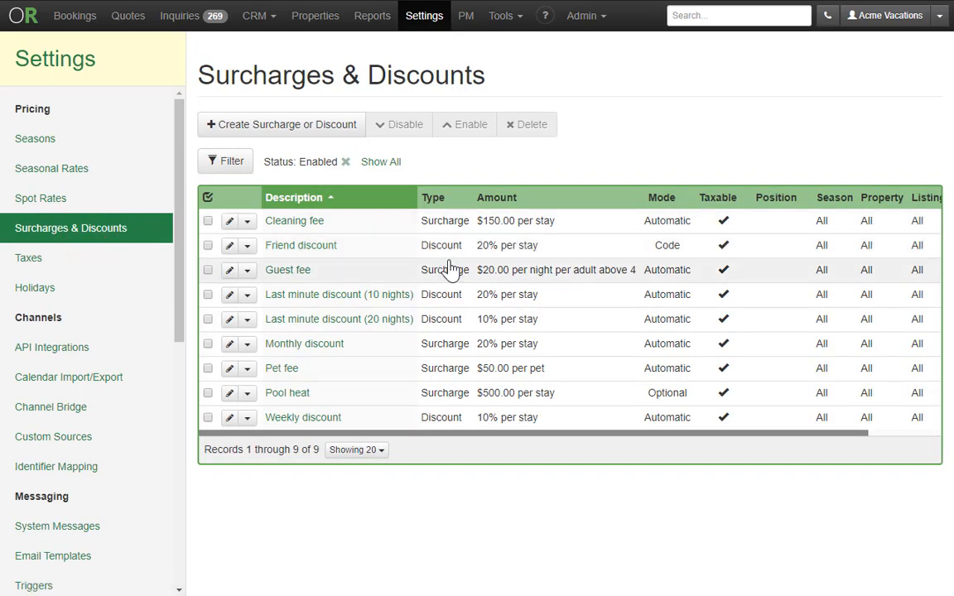
{"action": "left_click", "coordinate": [472, 392]}
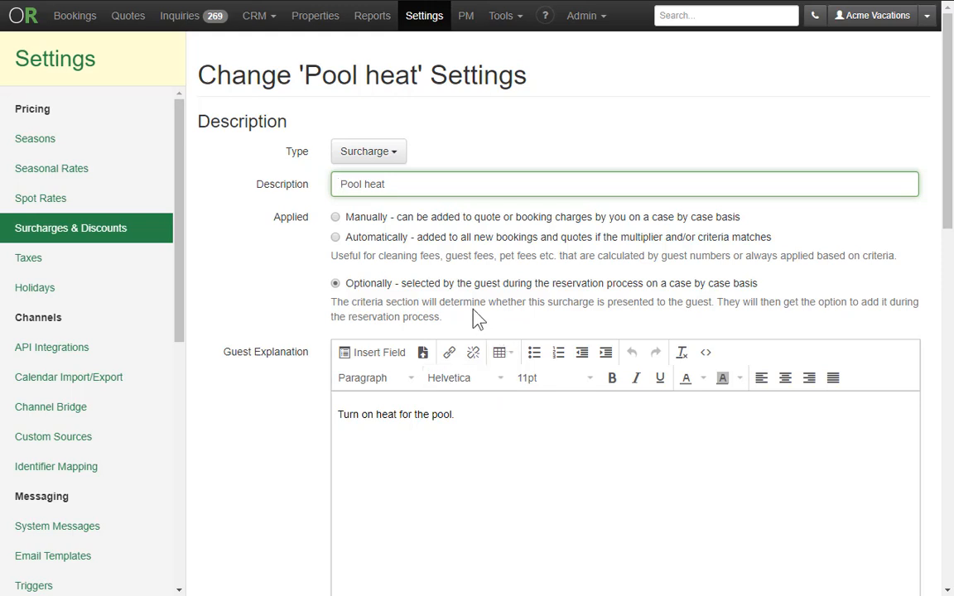
{"action": "scroll", "coordinate": [477, 320], "scroll_direction": "down", "scroll_amount": 5}
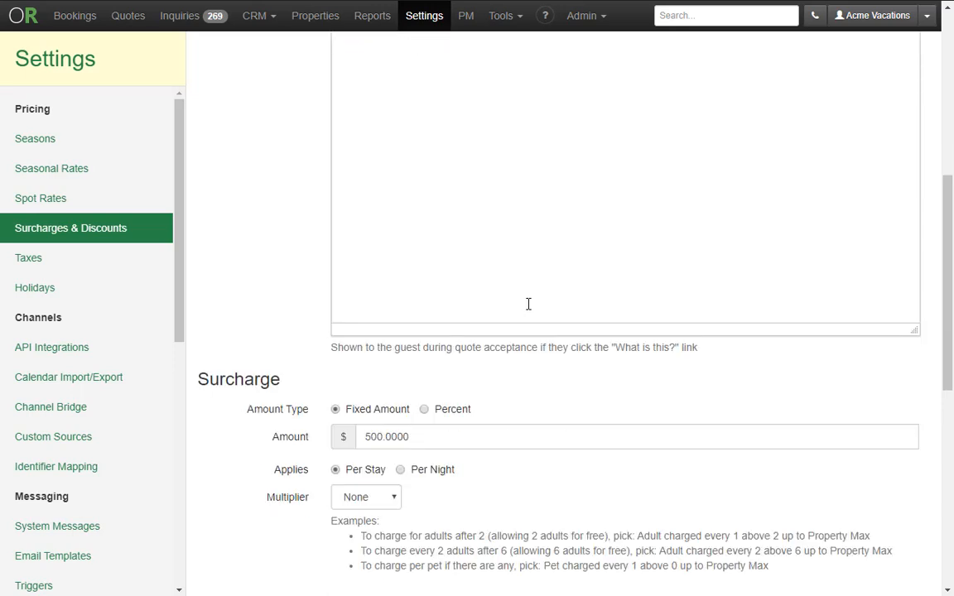
{"action": "scroll", "coordinate": [529, 304], "scroll_direction": "up", "scroll_amount": 2}
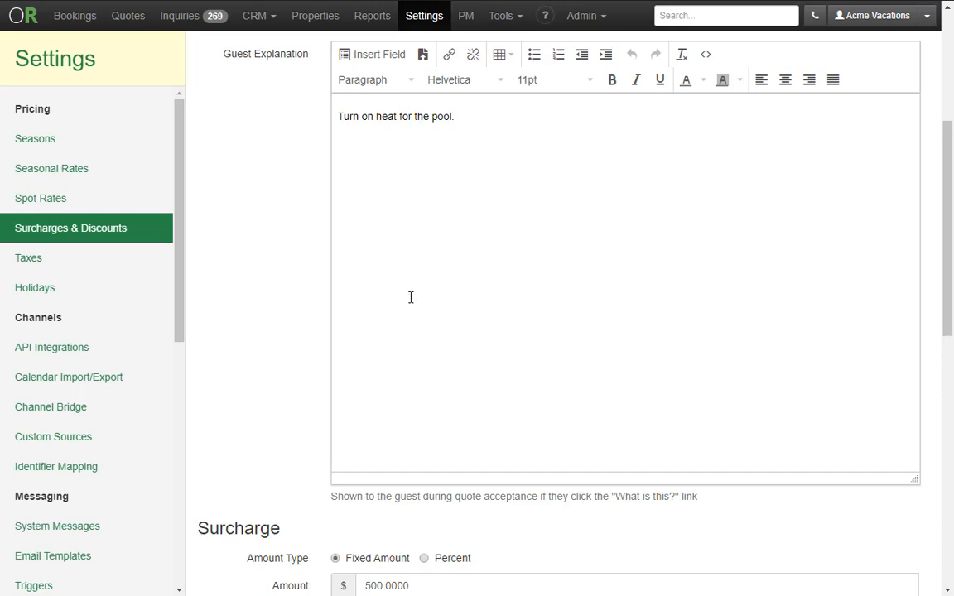
{"action": "left_click", "coordinate": [78, 228]}
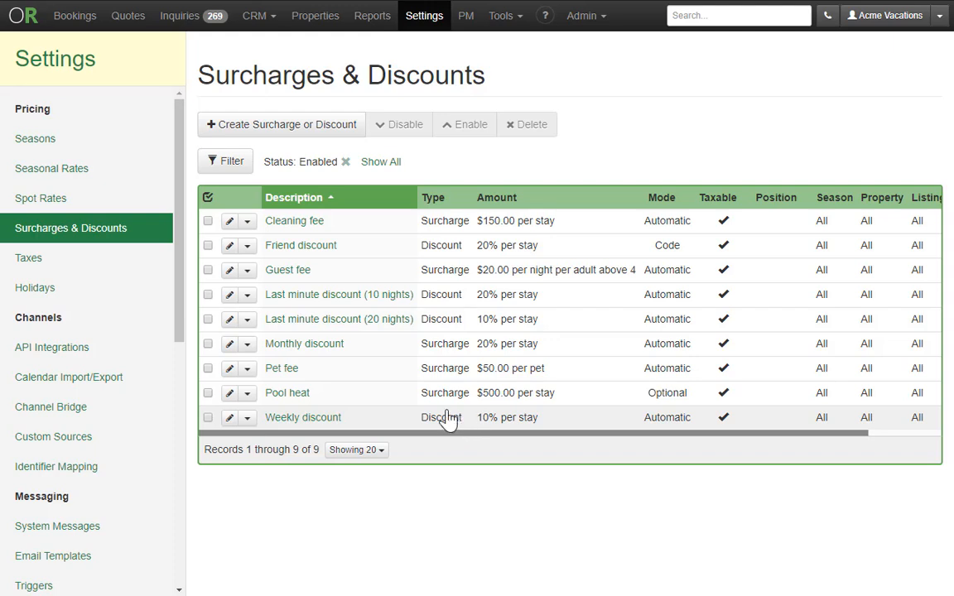
Step: Review the amount and booking field criteria of the Last minute discount (10 nights) and return to the list
{"action": "left_click", "coordinate": [444, 297]}
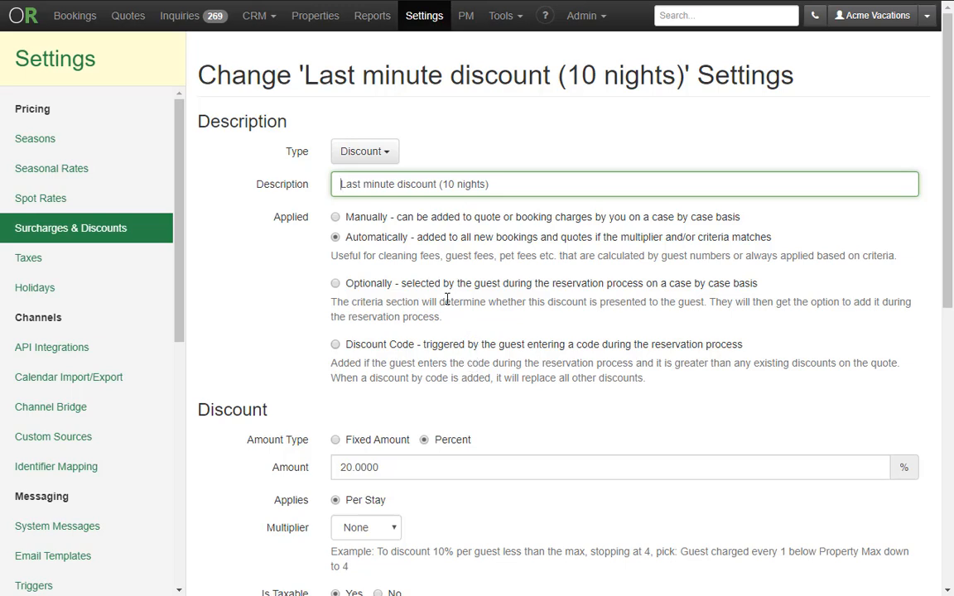
{"action": "scroll", "coordinate": [448, 300], "scroll_direction": "down", "scroll_amount": 1}
{"action": "scroll", "coordinate": [445, 377], "scroll_direction": "down", "scroll_amount": 1}
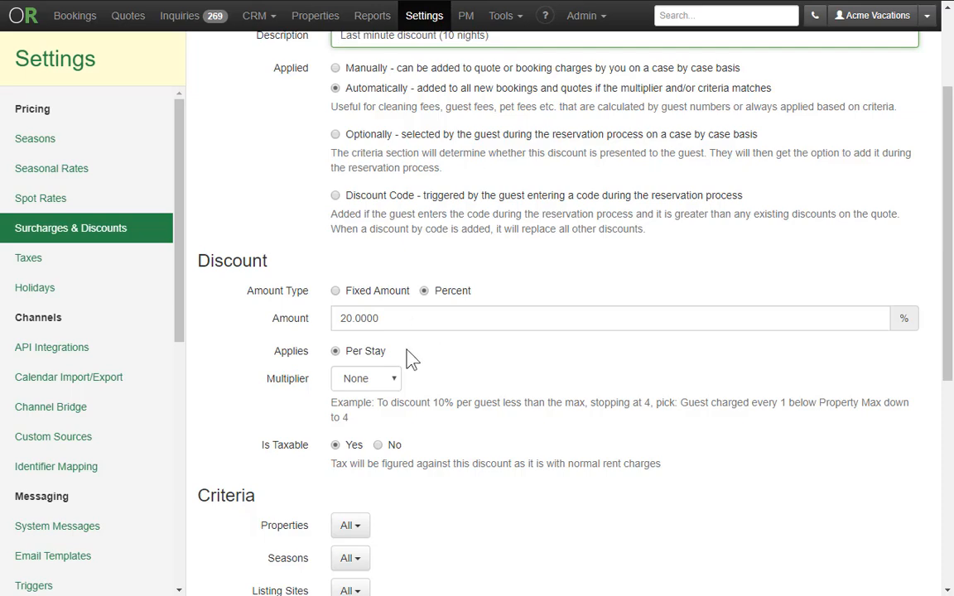
{"action": "scroll", "coordinate": [444, 377], "scroll_direction": "down", "scroll_amount": 3}
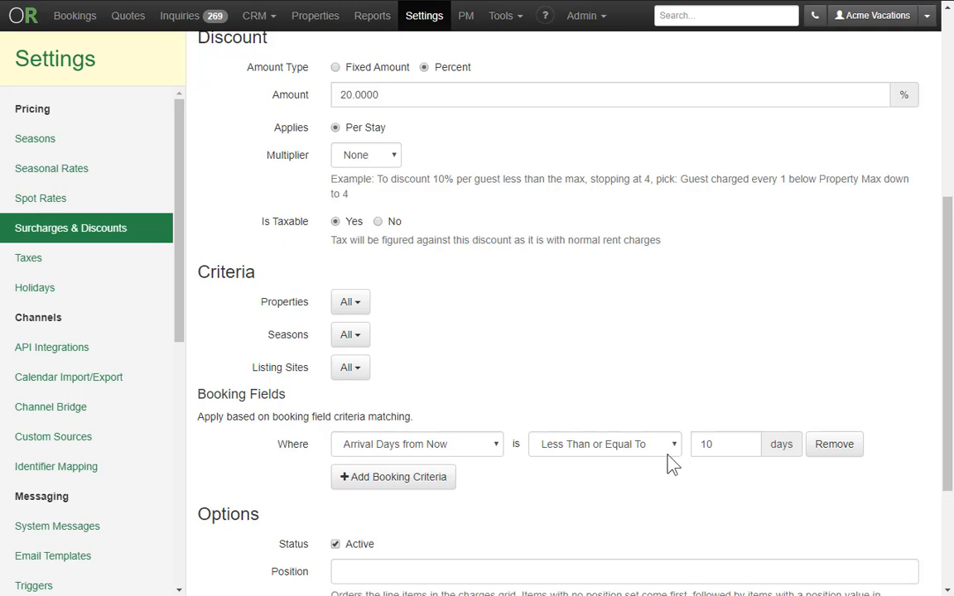
{"action": "left_click", "coordinate": [716, 448]}
{"action": "left_click", "coordinate": [98, 235]}
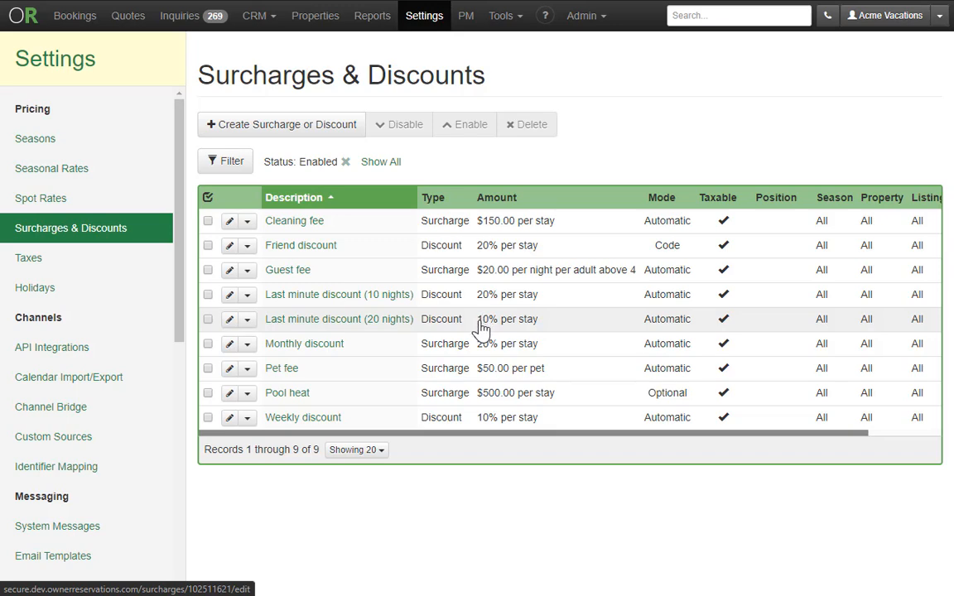
Step: Examine the arrival-day range criteria of the Last minute discount (20 nights) and return to the list
{"action": "left_click", "coordinate": [481, 327]}
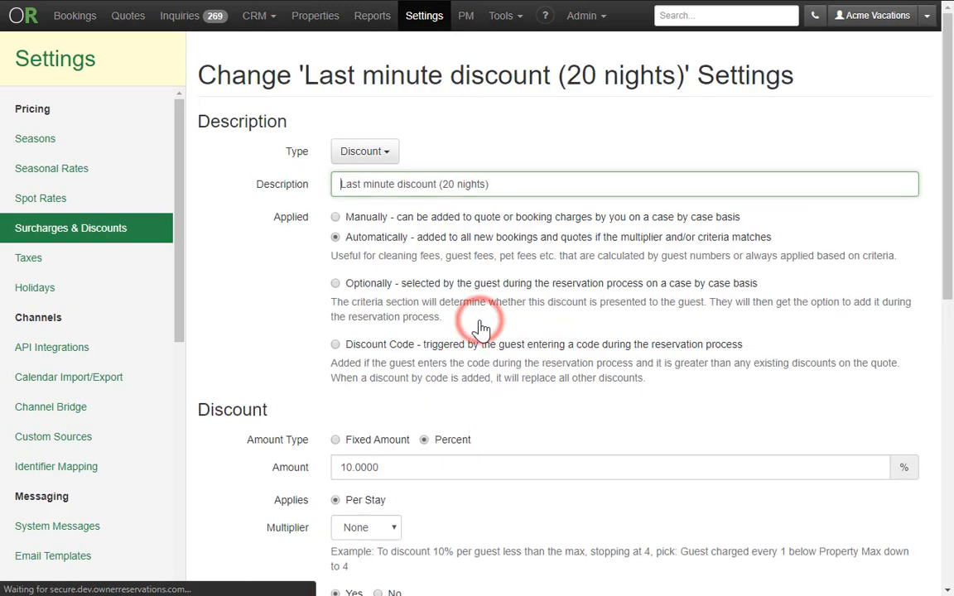
{"action": "scroll", "coordinate": [433, 447], "scroll_direction": "down", "scroll_amount": 6}
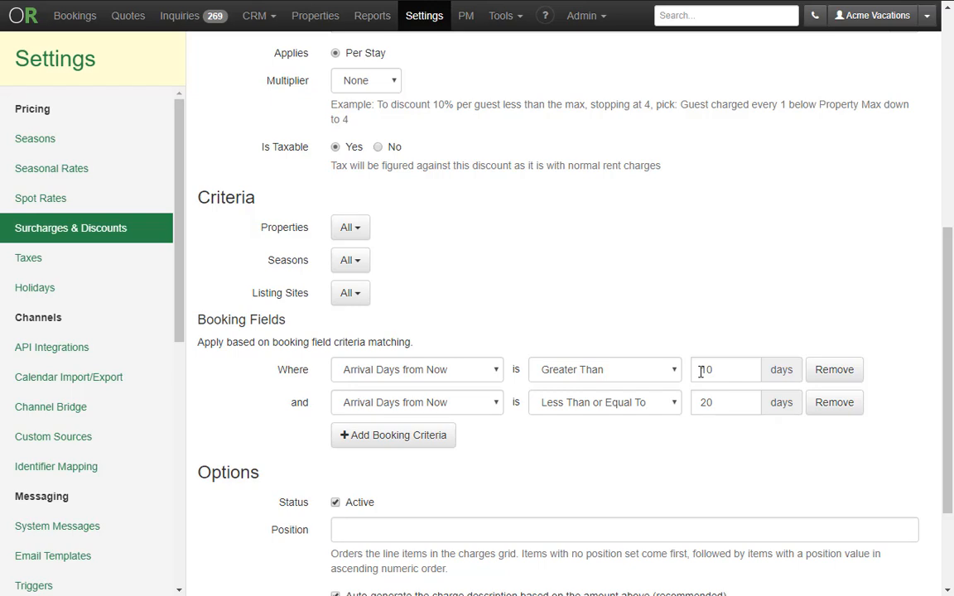
{"action": "left_click", "coordinate": [102, 222]}
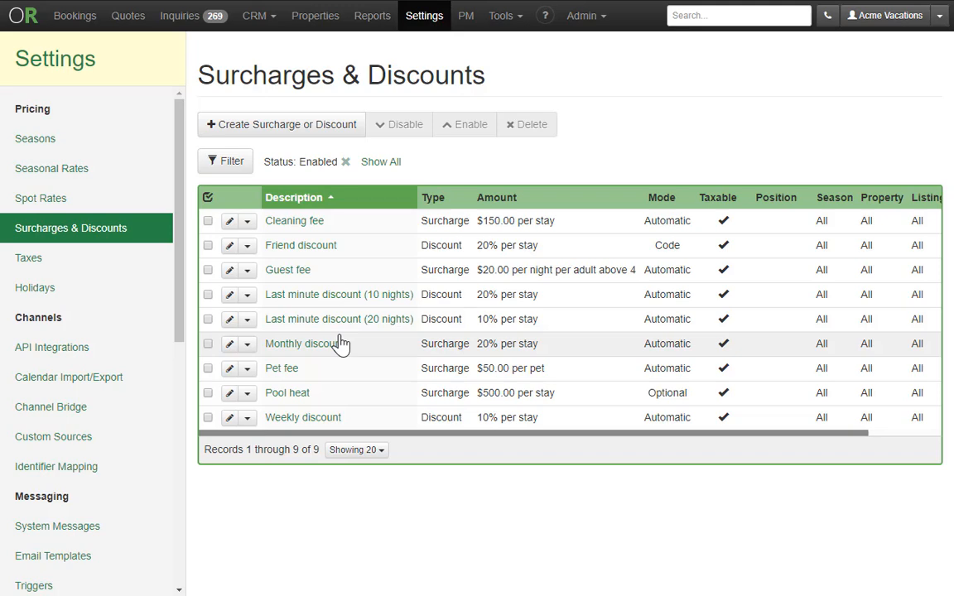
Step: Review the Monthly discount's percentage, arrival-days and number-of-nights criteria and return to the list
{"action": "left_click", "coordinate": [428, 348]}
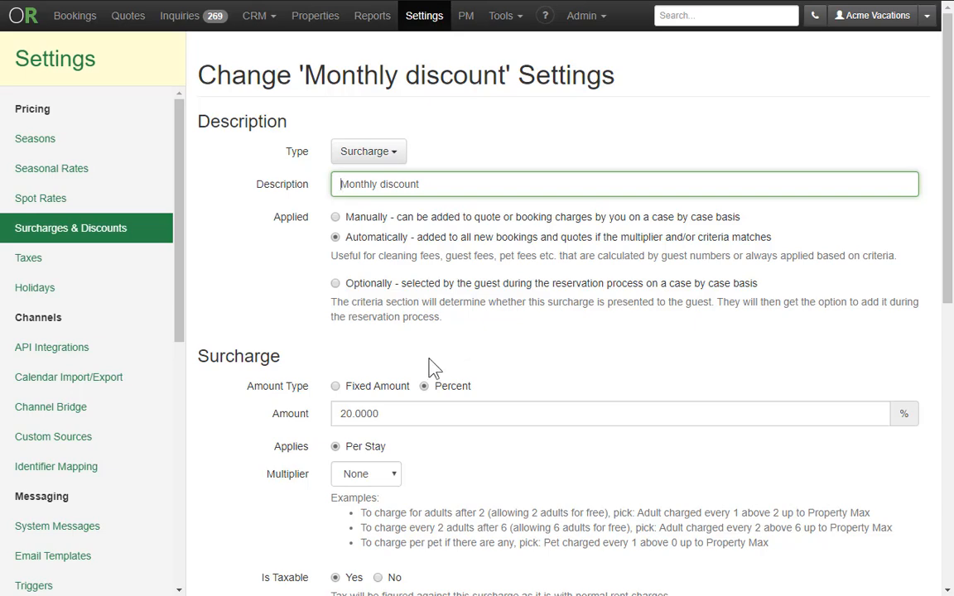
{"action": "scroll", "coordinate": [430, 368], "scroll_direction": "down", "scroll_amount": 1}
{"action": "scroll", "coordinate": [434, 345], "scroll_direction": "down", "scroll_amount": 2}
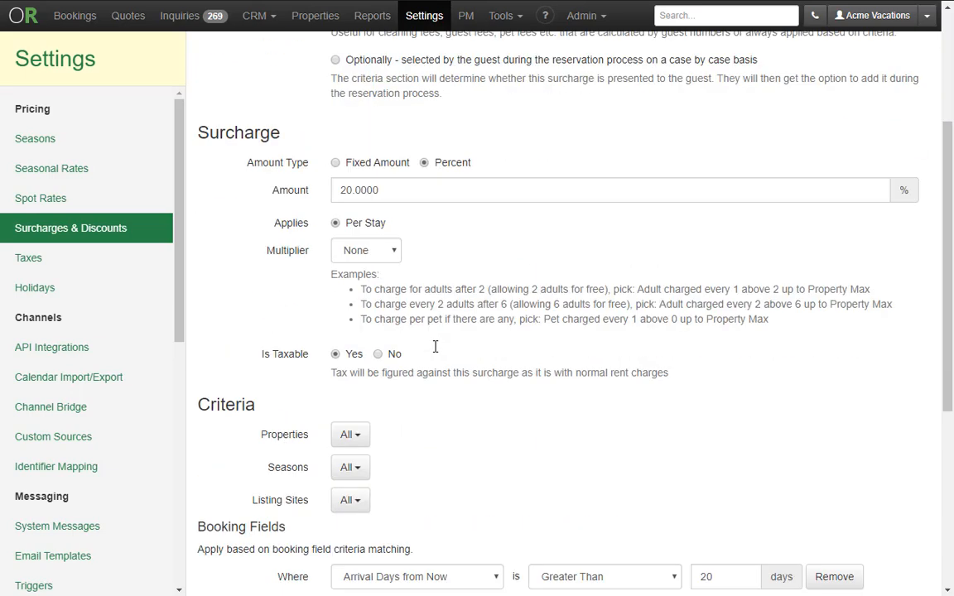
{"action": "scroll", "coordinate": [437, 351], "scroll_direction": "down", "scroll_amount": 2}
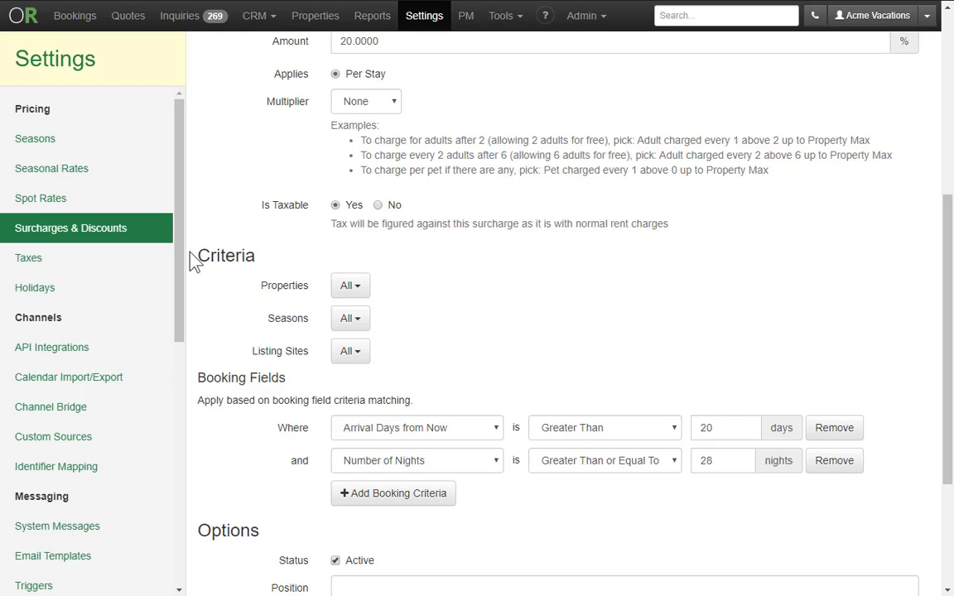
{"action": "left_click", "coordinate": [104, 234]}
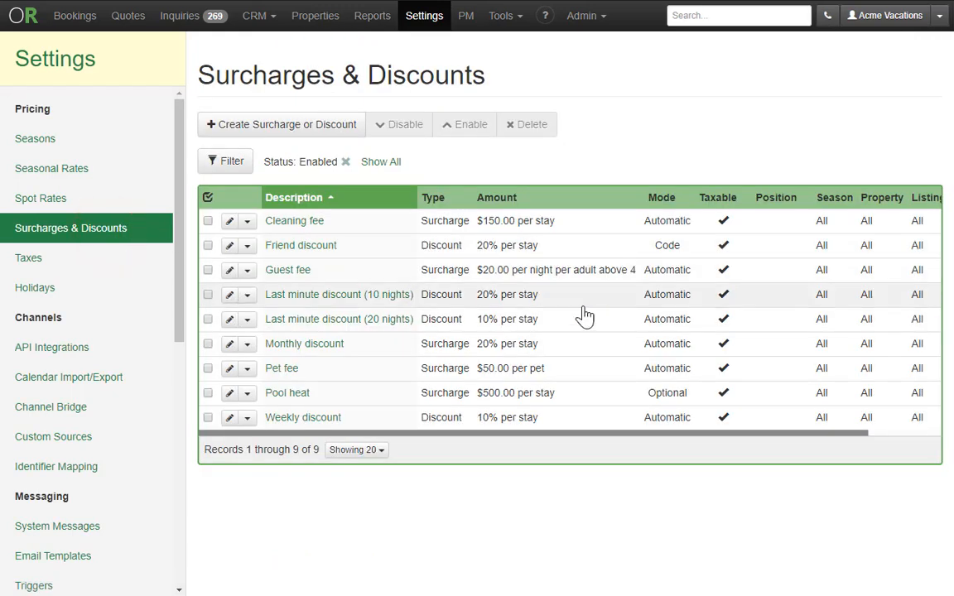
Step: Change the Weekly discount's third booking criterion to Number of Nights Greater Than or Equal To 6 nights and save the discount
{"action": "left_click", "coordinate": [547, 419]}
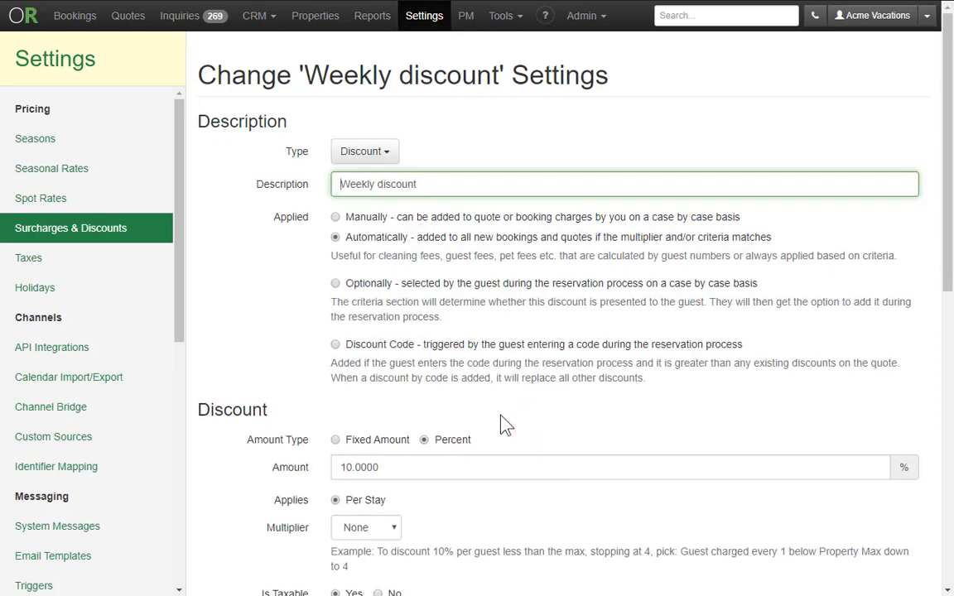
{"action": "scroll", "coordinate": [559, 514], "scroll_direction": "down", "scroll_amount": 3}
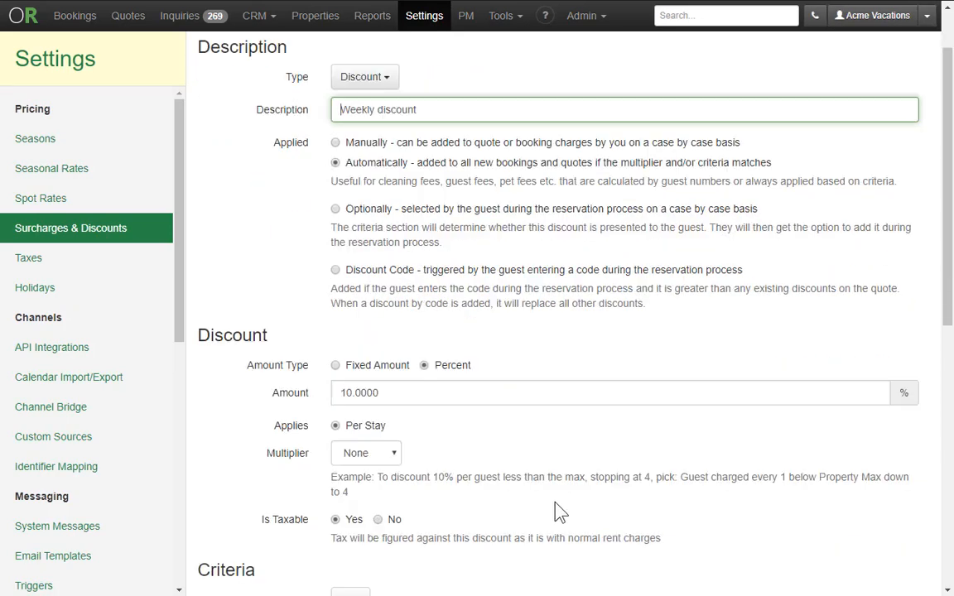
{"action": "scroll", "coordinate": [461, 411], "scroll_direction": "down", "scroll_amount": 2}
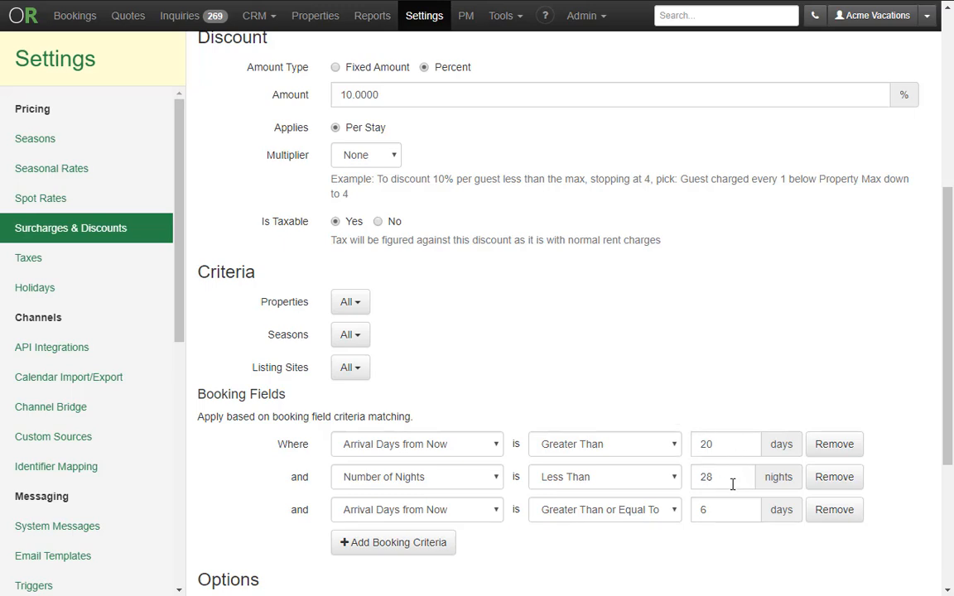
{"action": "left_click", "coordinate": [436, 511]}
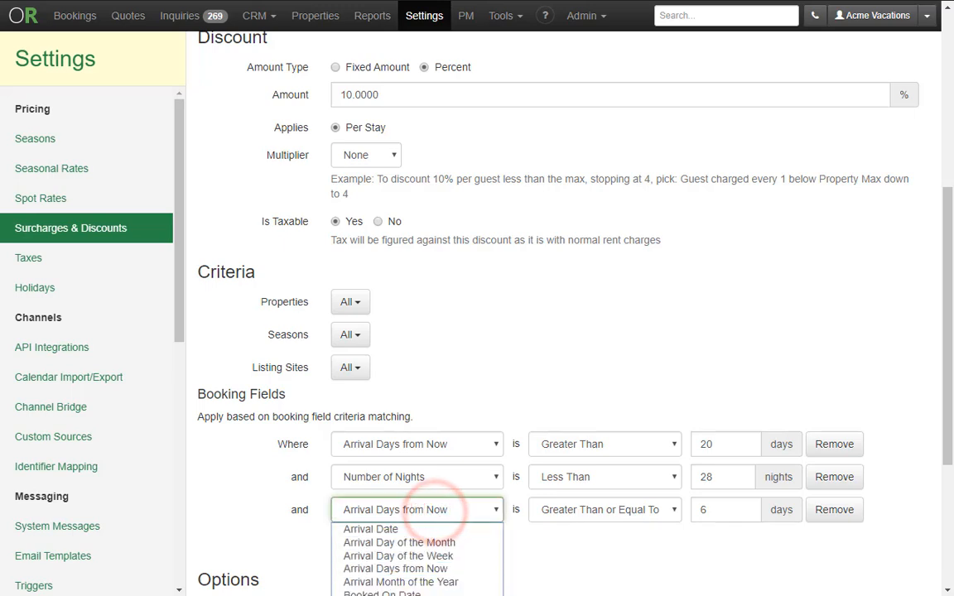
{"action": "left_click", "coordinate": [398, 594]}
{"action": "left_click", "coordinate": [656, 511]}
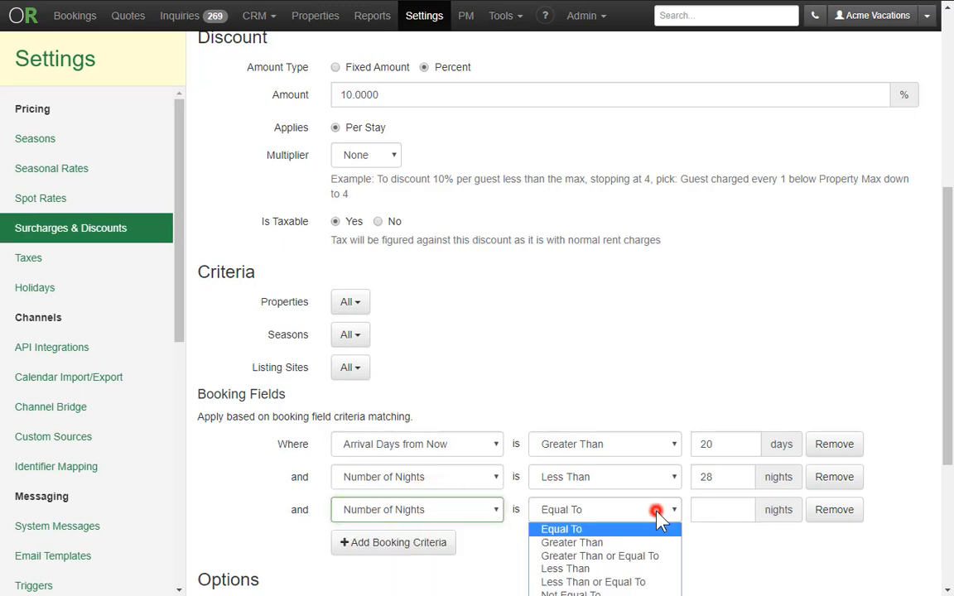
{"action": "left_click", "coordinate": [593, 558]}
{"action": "left_click", "coordinate": [706, 511]}
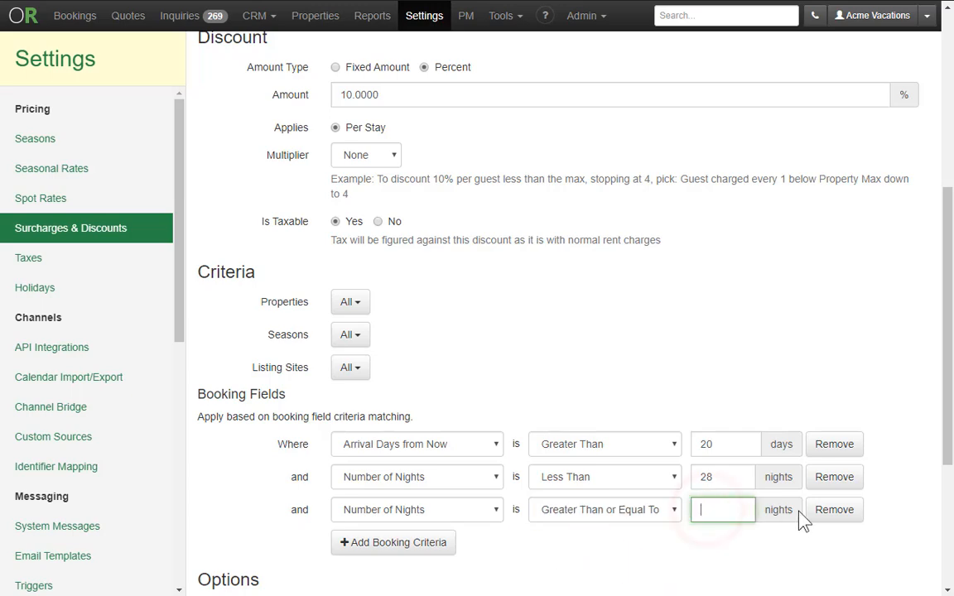
{"action": "type", "text": "6"}
{"action": "scroll", "coordinate": [799, 518], "scroll_direction": "down", "scroll_amount": 3}
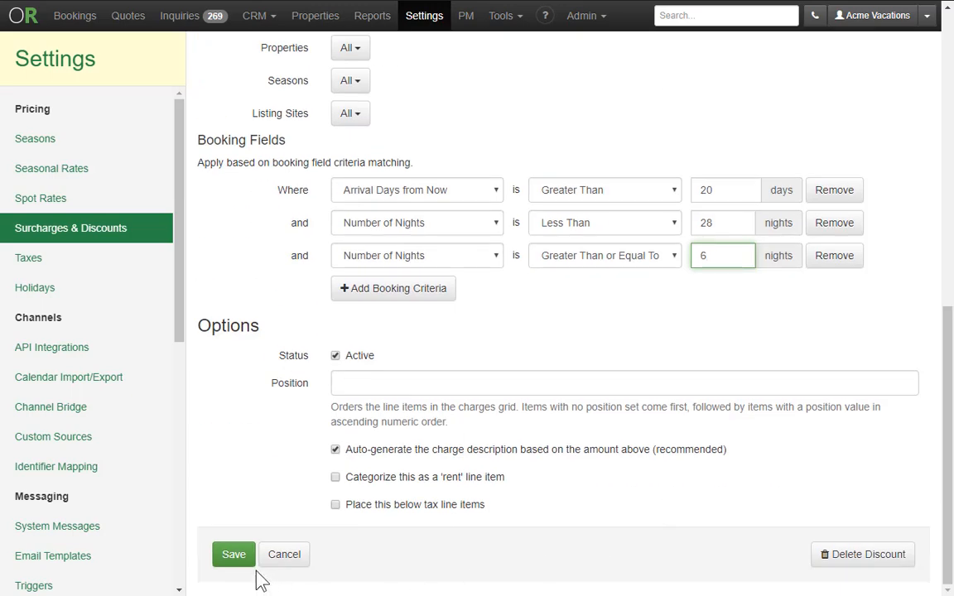
{"action": "left_click", "coordinate": [234, 557]}
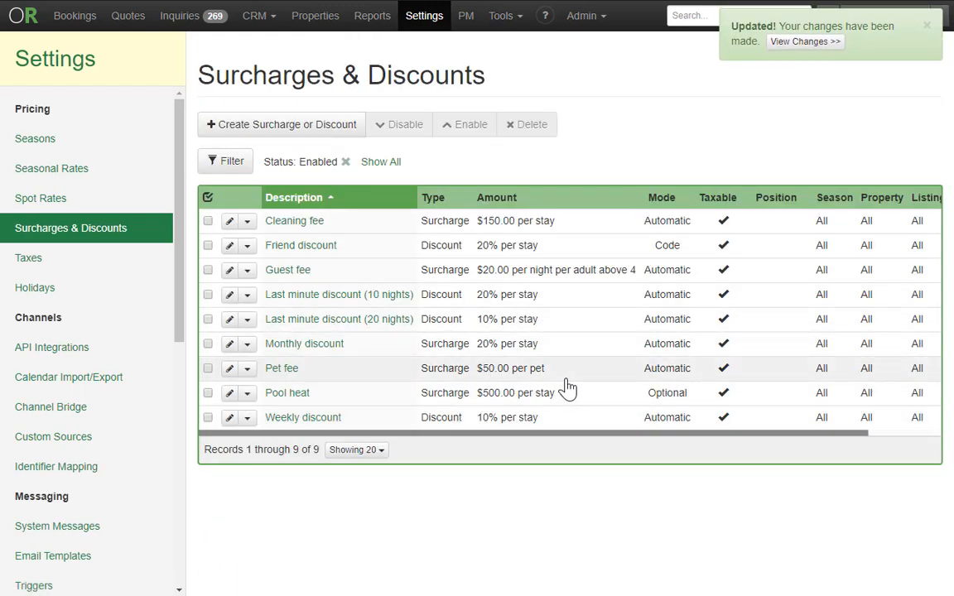
Step: Review the Friend discount's code trigger, criteria and options, and save the discount
{"action": "left_click", "coordinate": [435, 244]}
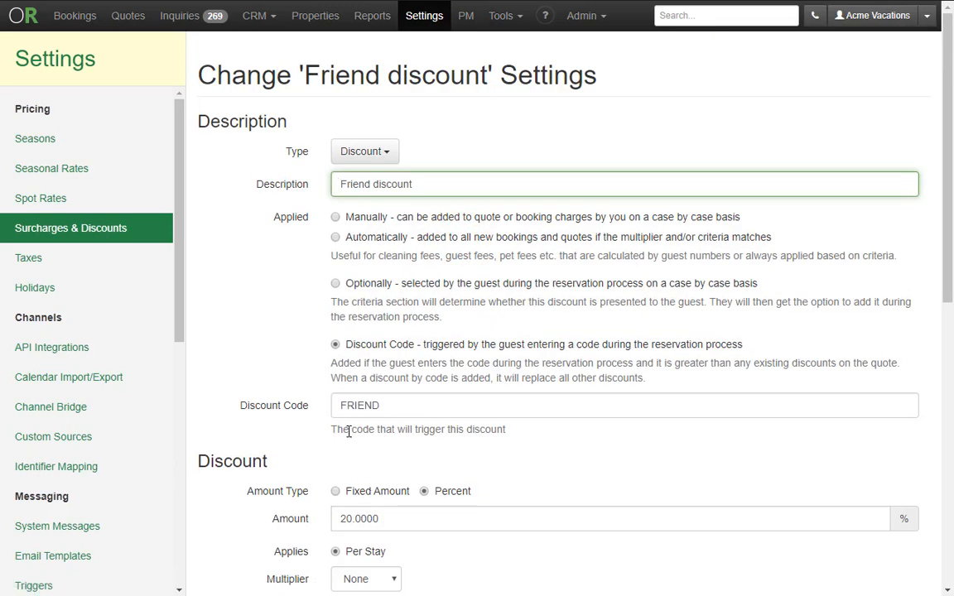
{"action": "double_click", "coordinate": [351, 404]}
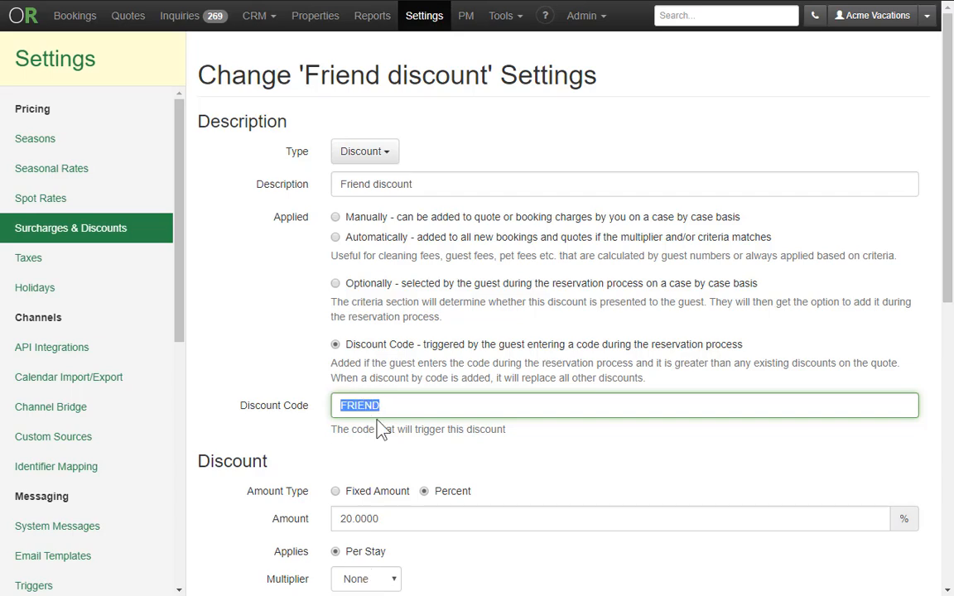
{"action": "scroll", "coordinate": [394, 441], "scroll_direction": "down", "scroll_amount": 7}
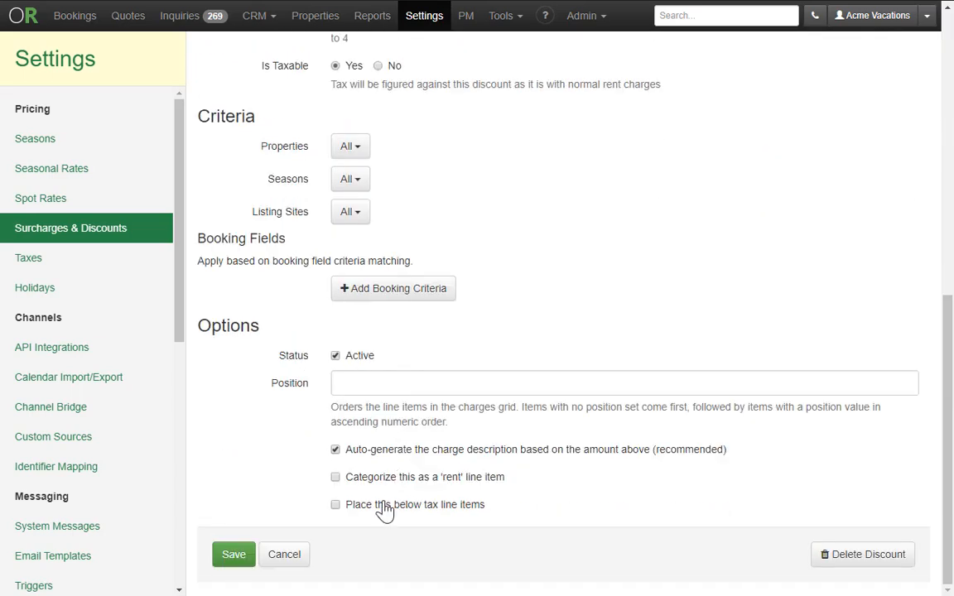
{"action": "left_click", "coordinate": [234, 555]}
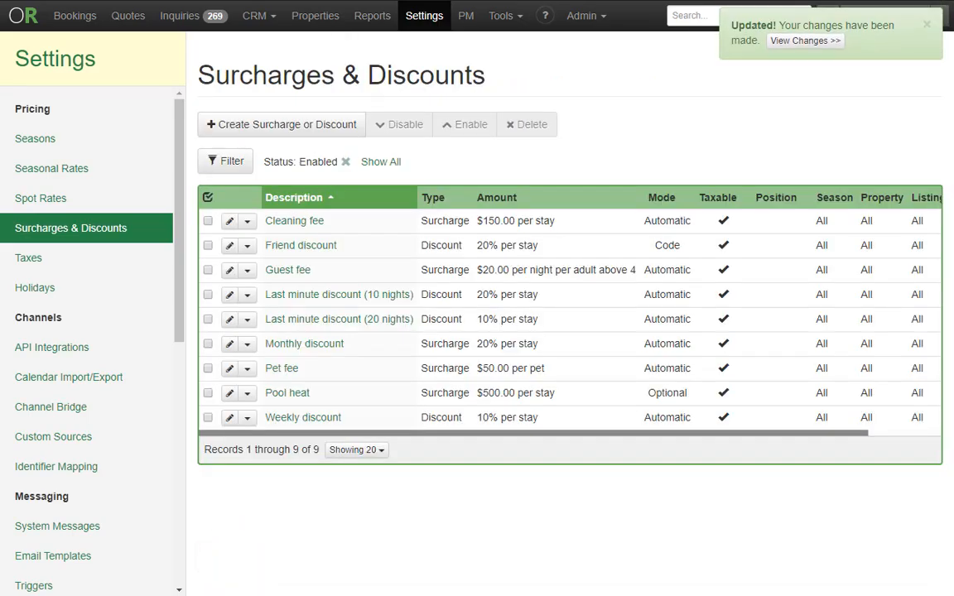